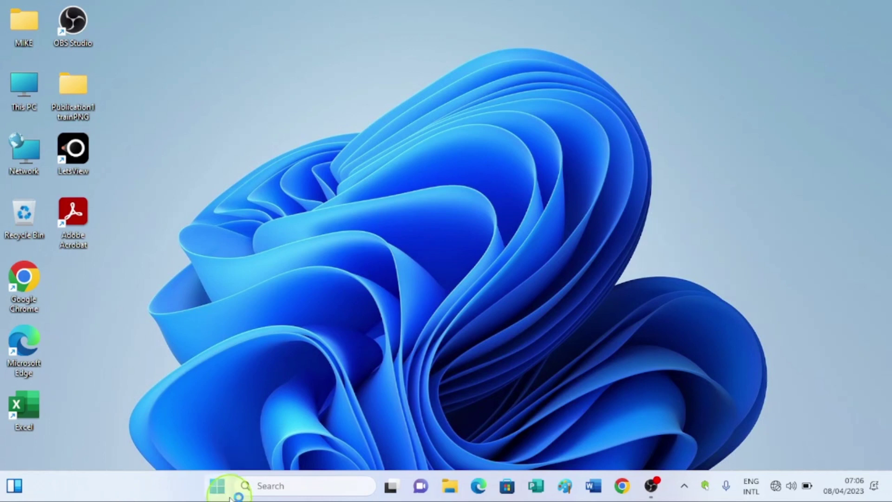
Launch the Settings app from its Pinned tile in the Start menu.
click(219, 485)
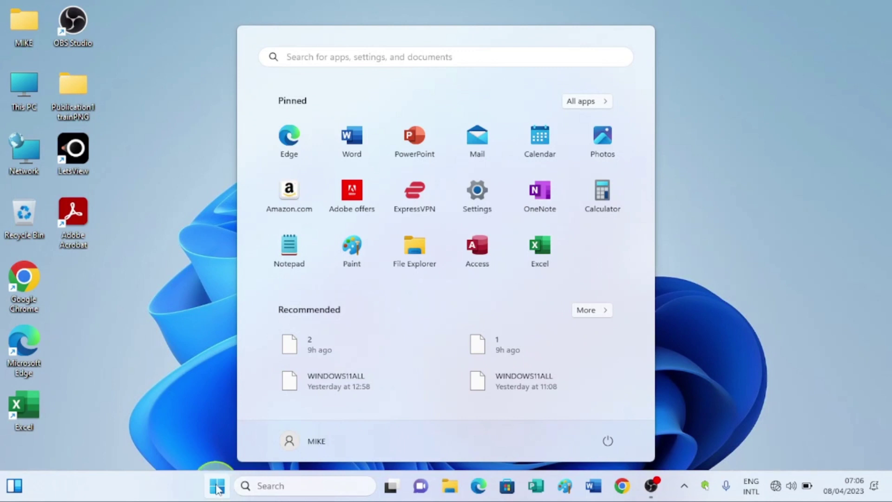
click(487, 212)
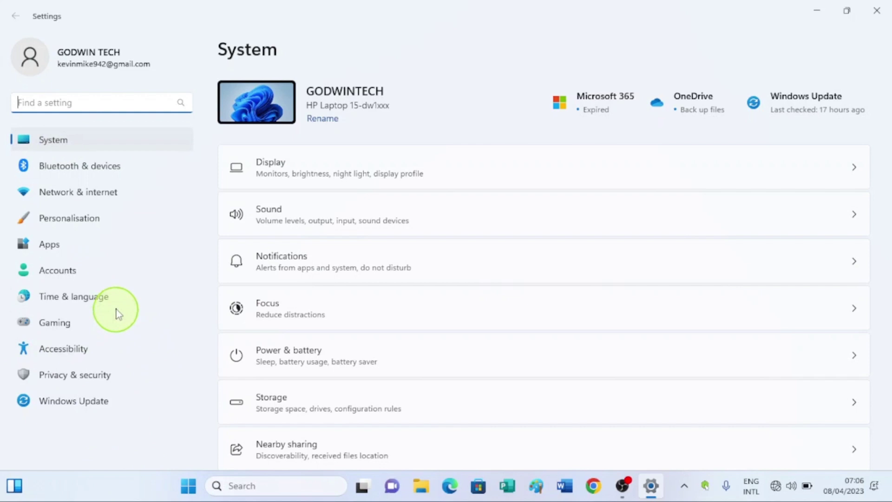
Go to Time & language and open its Speech page.
click(70, 297)
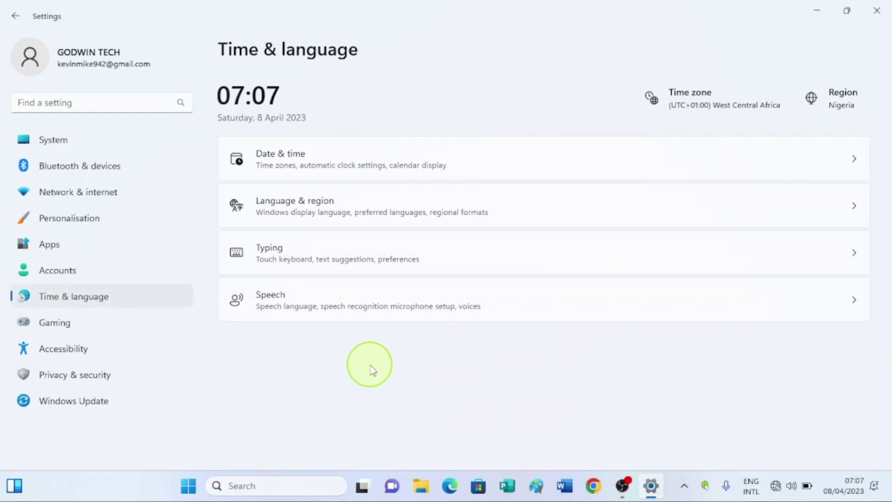
click(293, 301)
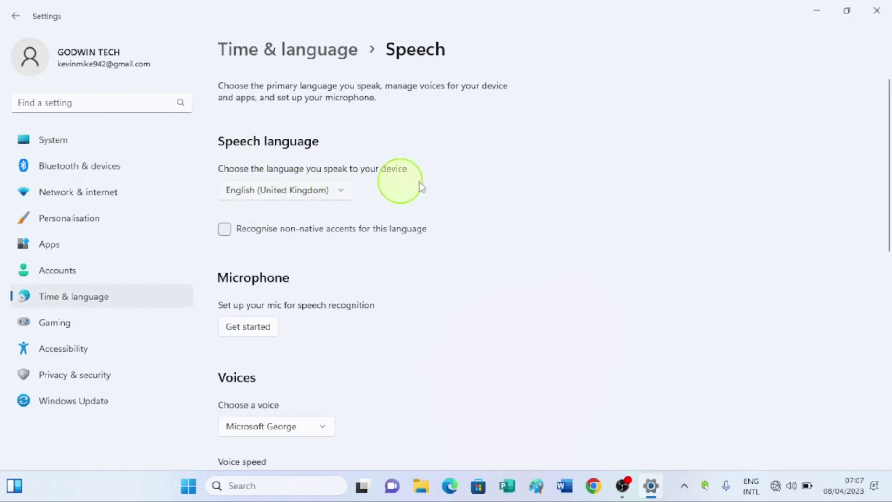
scroll(474, 265, down, 1)
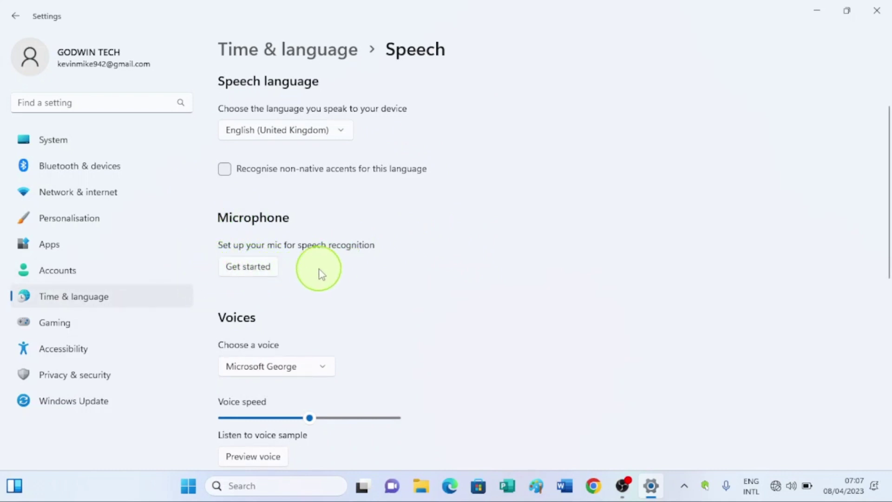
scroll(320, 271, down, 2)
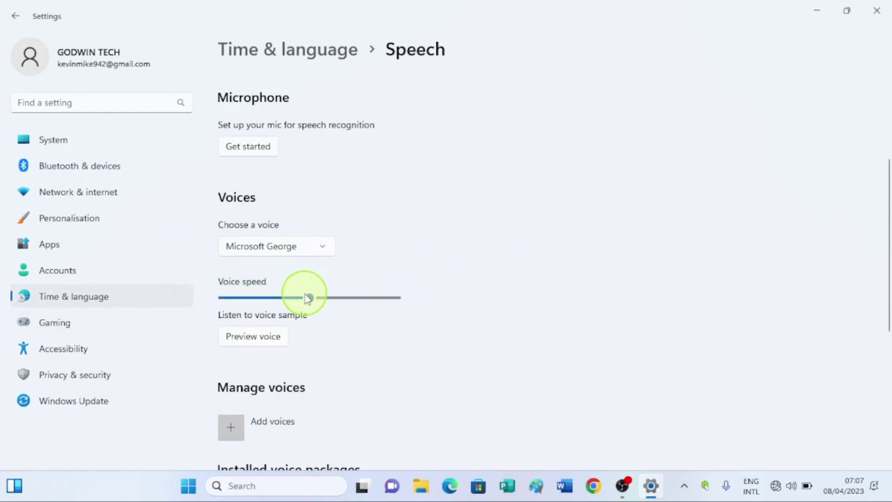
Move Voice speed from 10 up to 13, down to 2, then back to 10.
drag(308, 297, 315, 299)
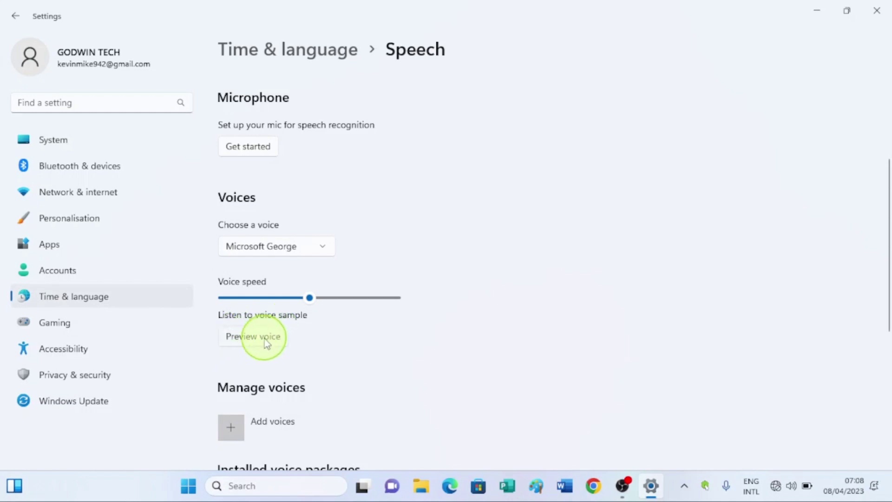
click(310, 298)
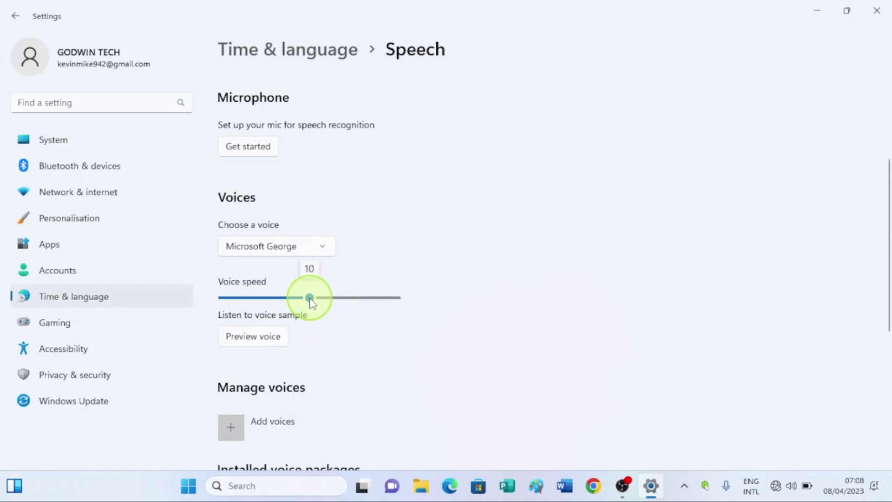
drag(310, 300, 339, 300)
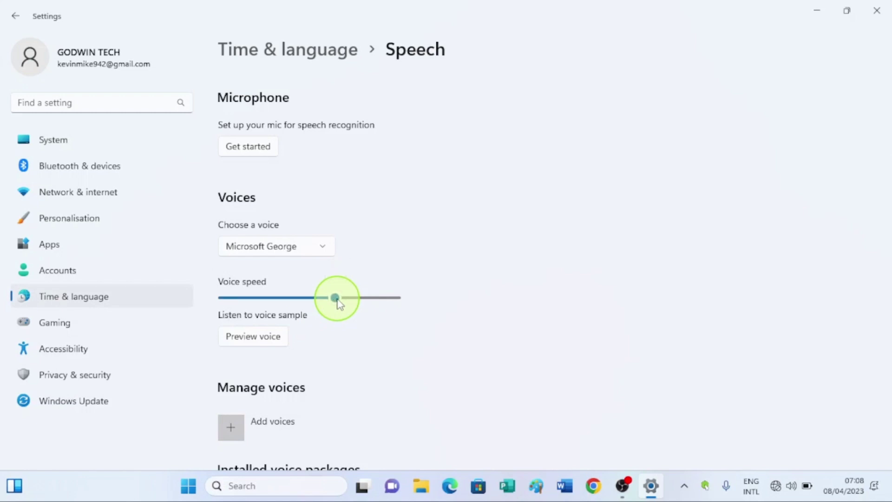
click(337, 302)
drag(336, 301, 239, 301)
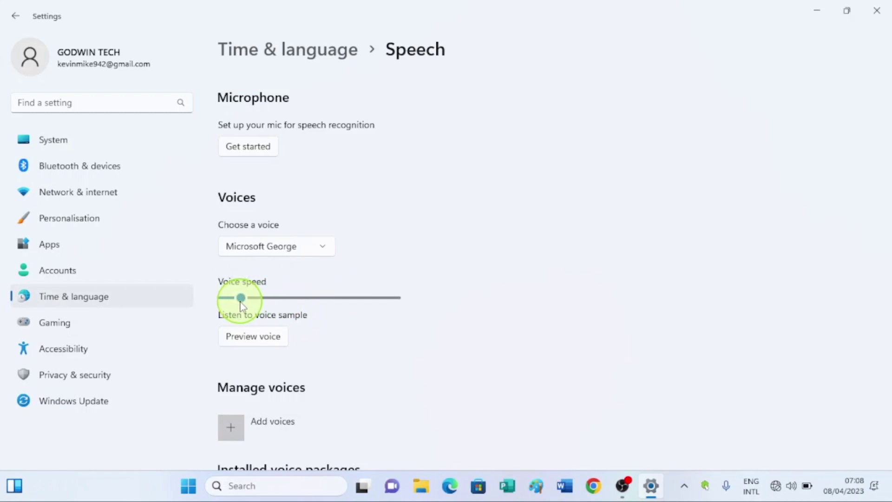
mouse_move(241, 299)
mouse_down()
mouse_move(387, 298)
mouse_move(302, 298)
mouse_move(311, 299)
mouse_up()
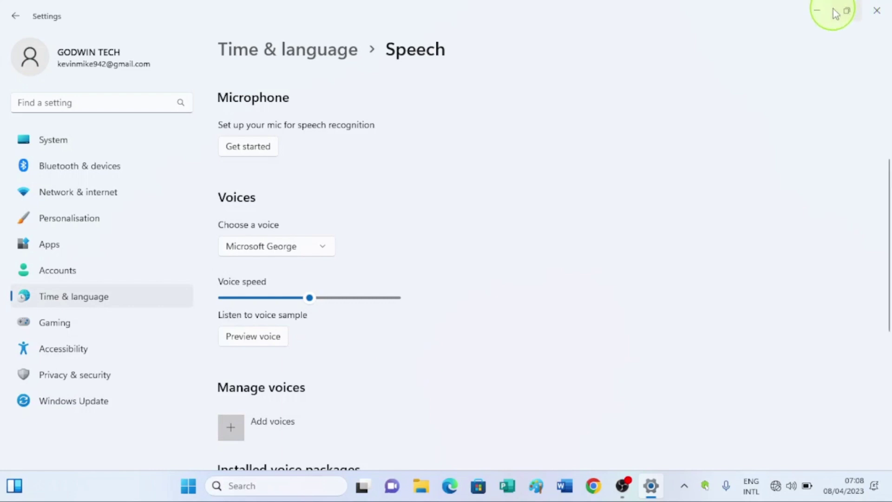
Minimise Settings from its title bar, leaving voice speed at 10.
click(817, 11)
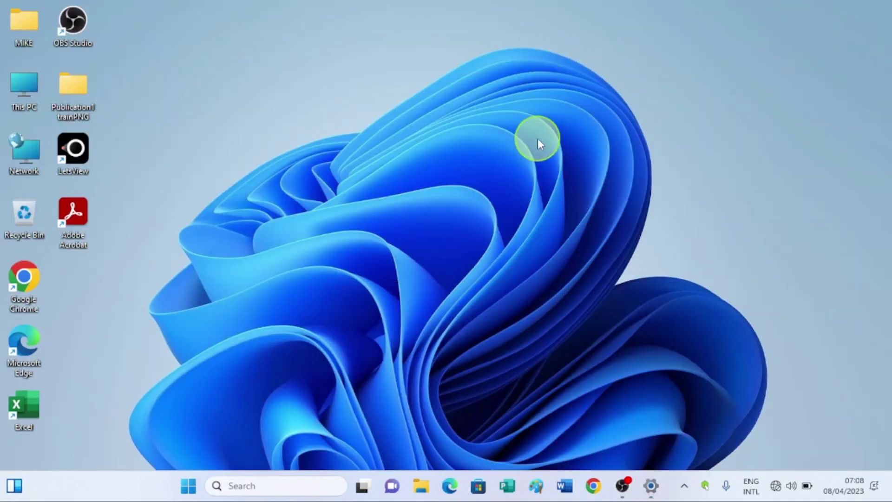